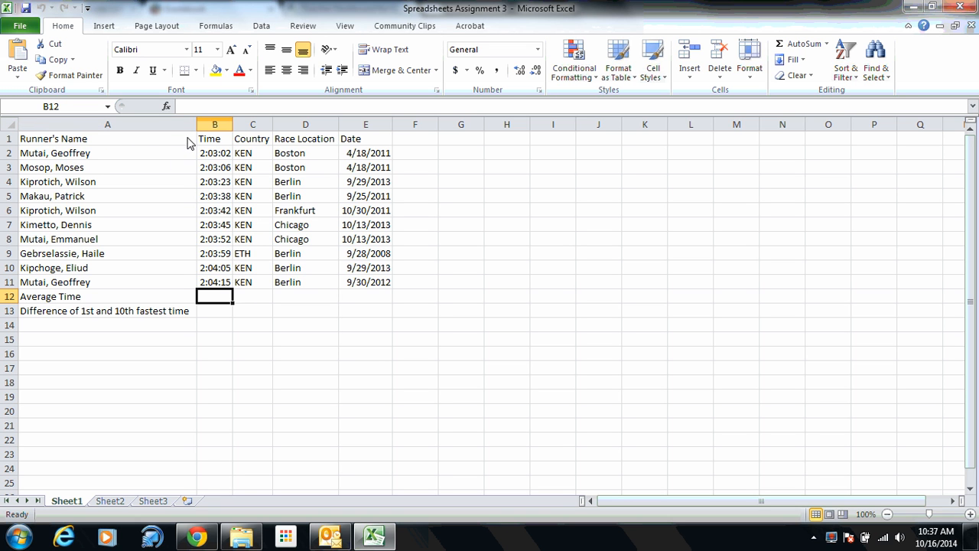
Narrow column A, then autofit its width to the longest entry.
drag(198, 130, 120, 136)
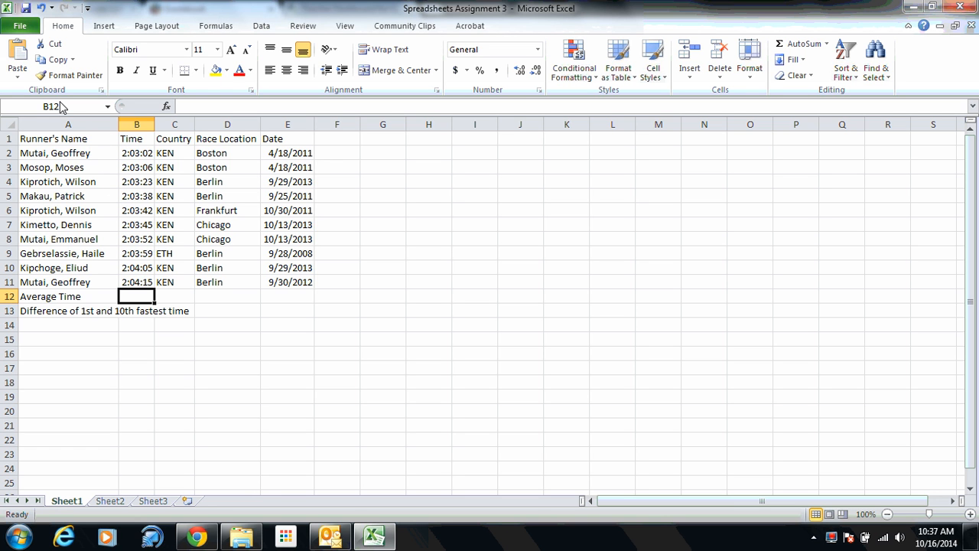
mouse_move(119, 130)
mouse_down()
mouse_move(191, 132)
mouse_move(101, 132)
mouse_up()
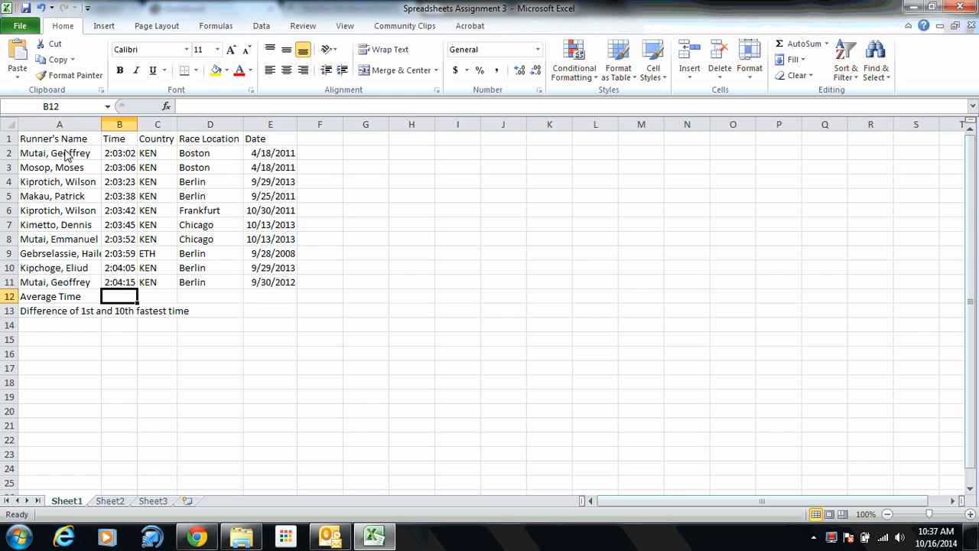
double_click(102, 125)
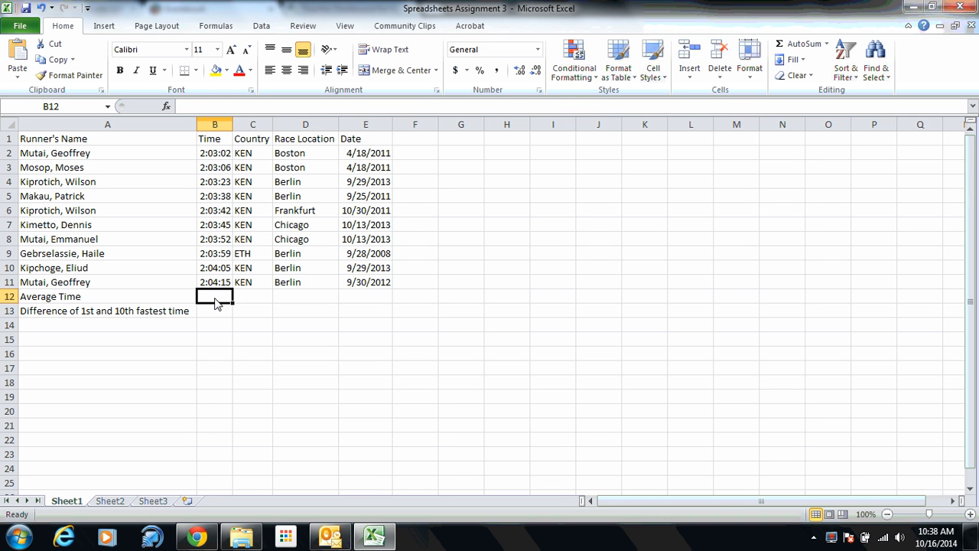
Calculate the average of the times B2:B11 in cell B12 with the AVERAGE function.
click(827, 46)
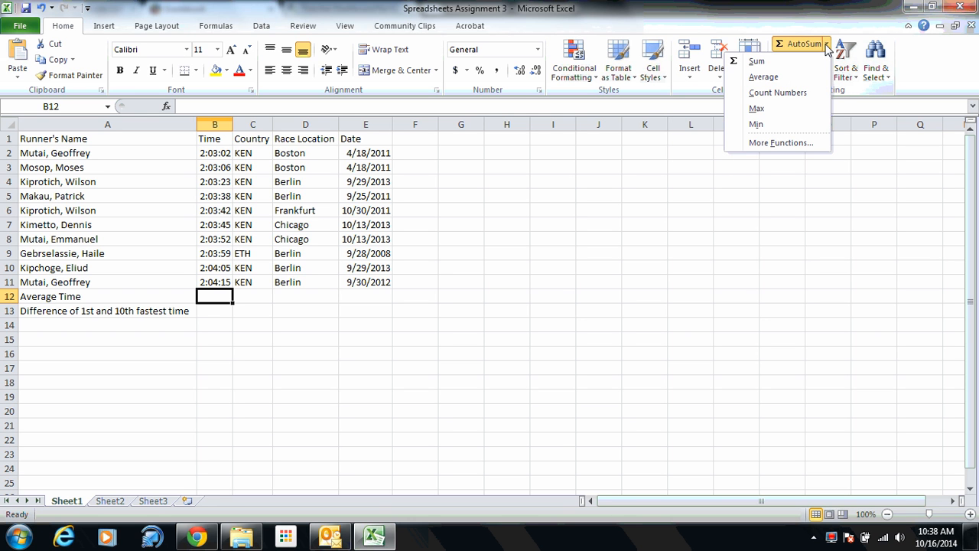
click(763, 77)
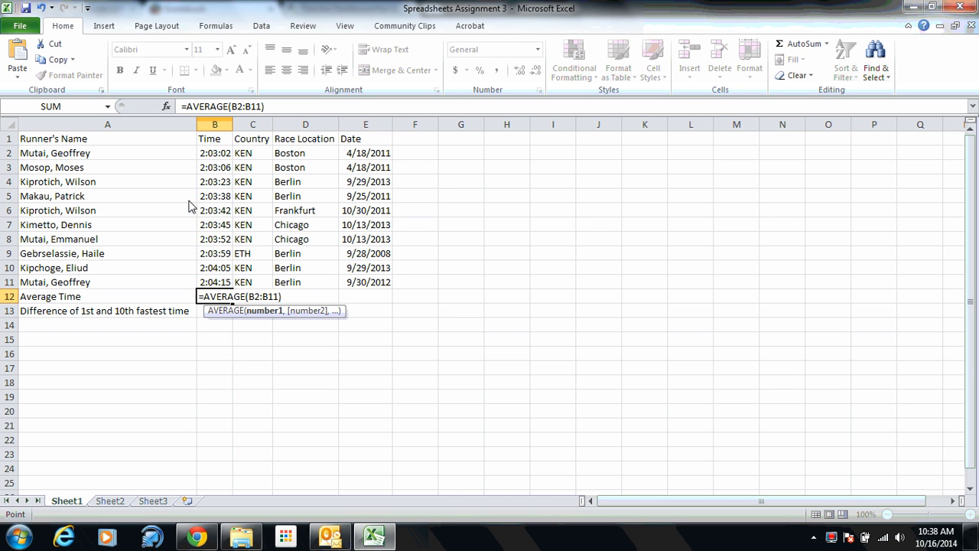
key(Return)
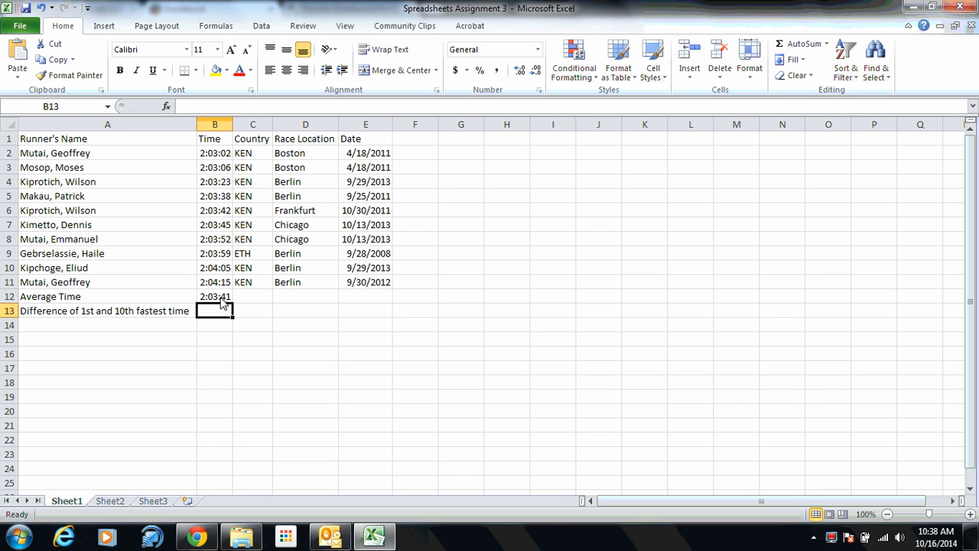
click(221, 297)
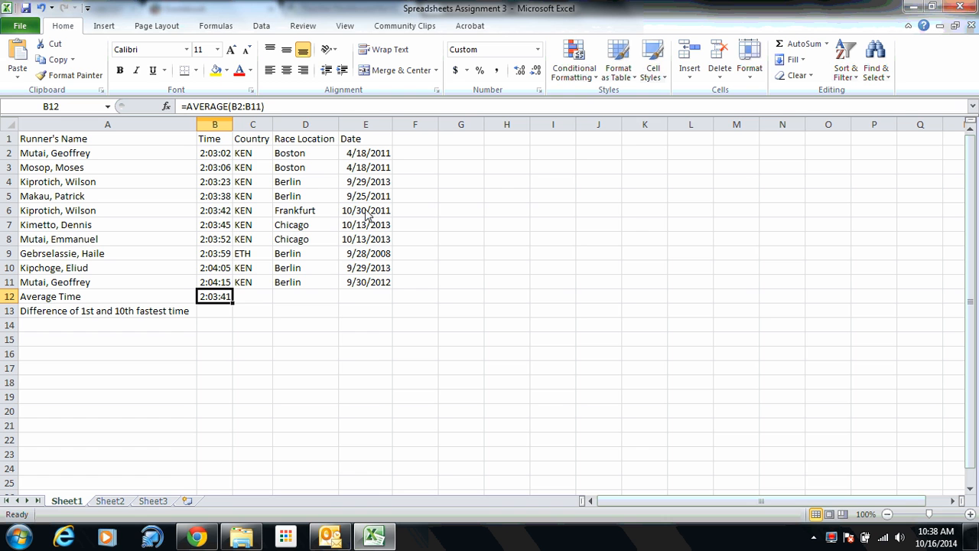
Sort the runner records by the Date column from newest to oldest.
click(367, 144)
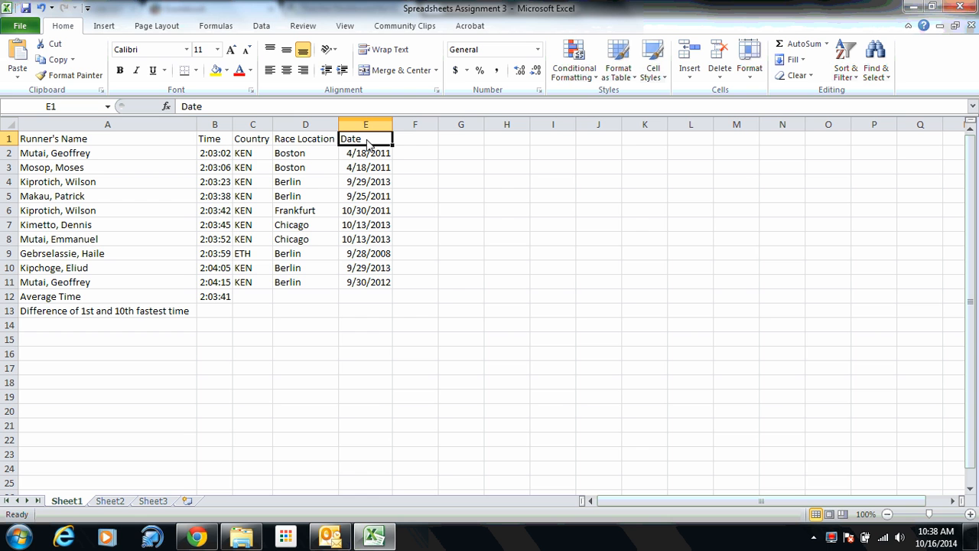
click(371, 155)
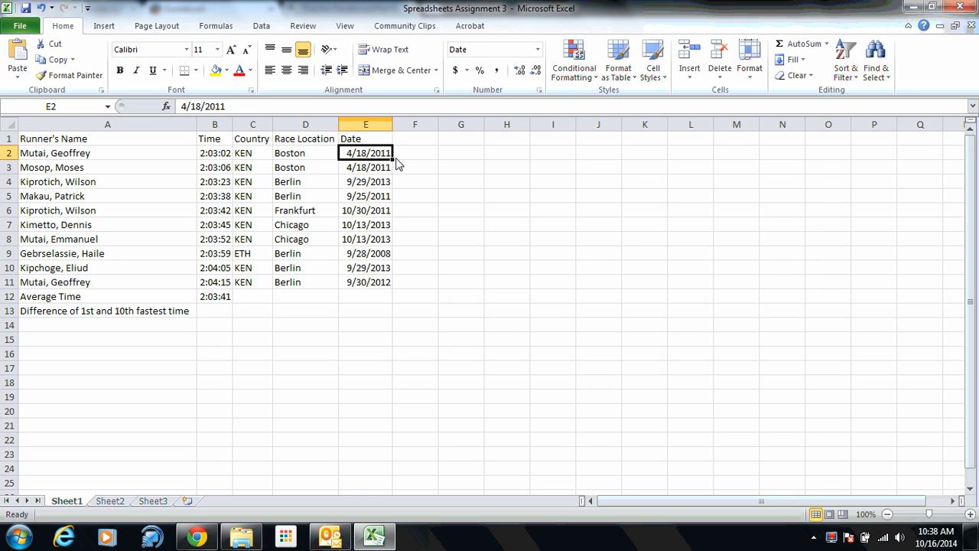
click(849, 67)
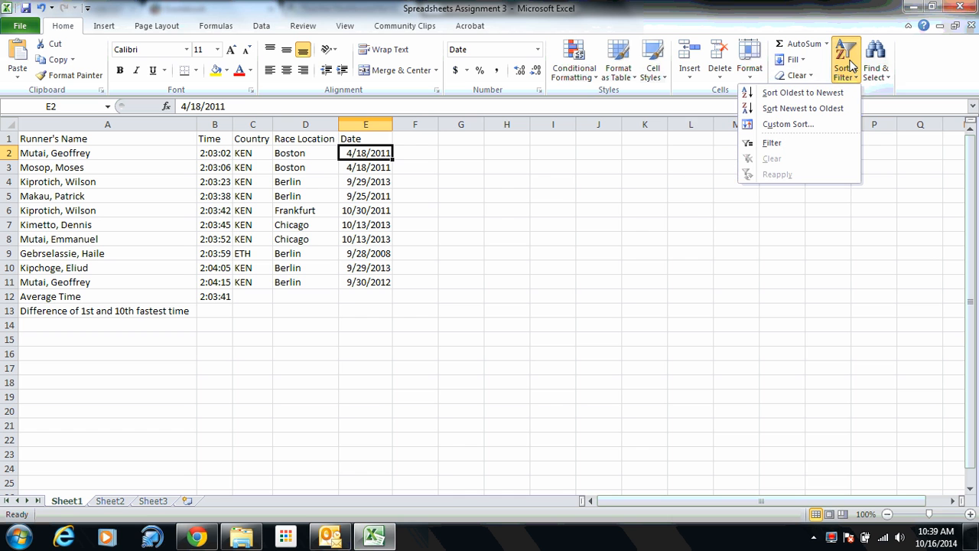
click(798, 108)
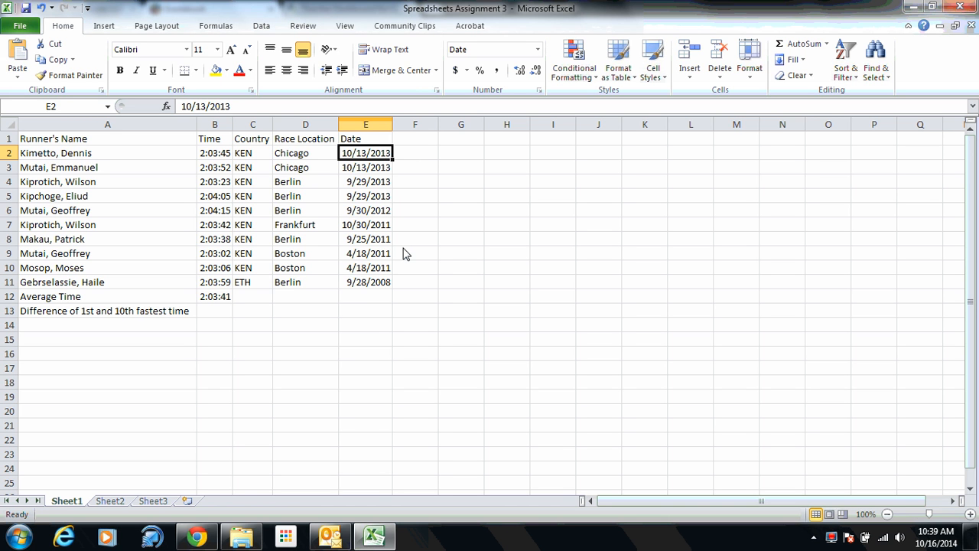
Enter the formula =(B6-B9) in cell B13 to calculate the difference between the 1st and 10th fastest times.
click(218, 314)
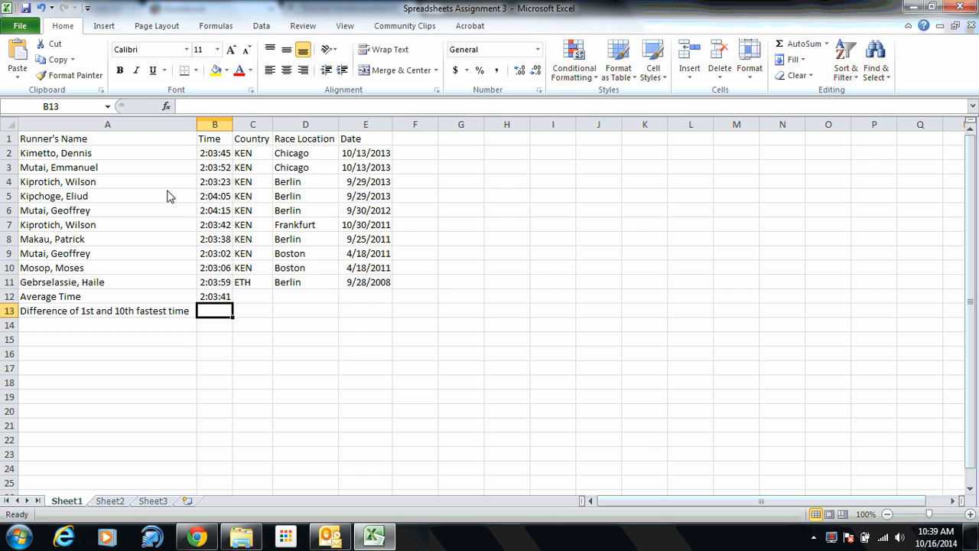
click(191, 107)
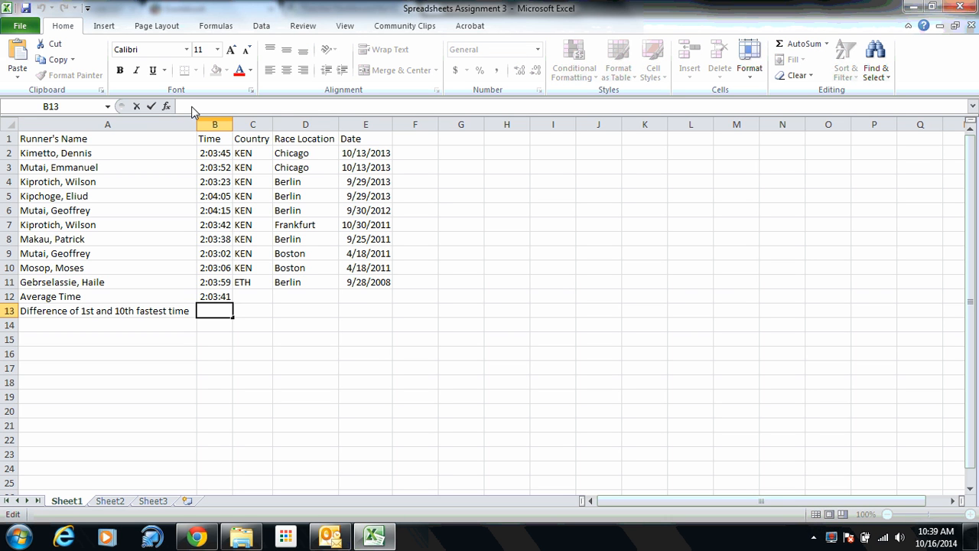
text(=)
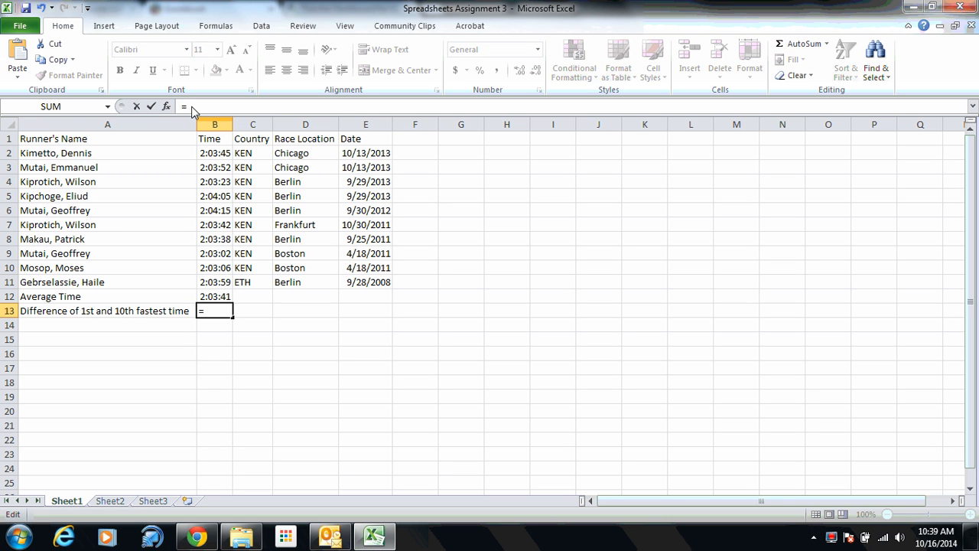
text(()
click(222, 218)
text(-)
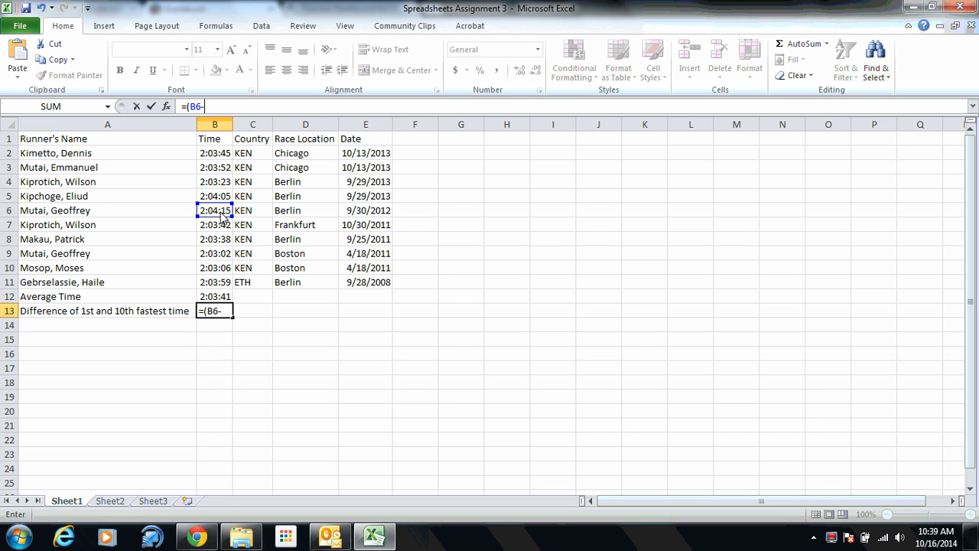
click(222, 257)
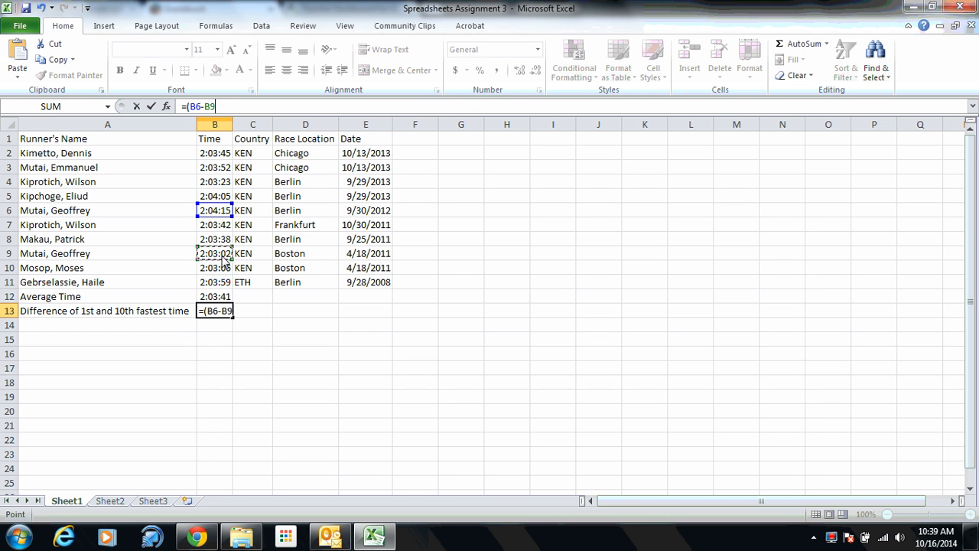
text())
key(Return)
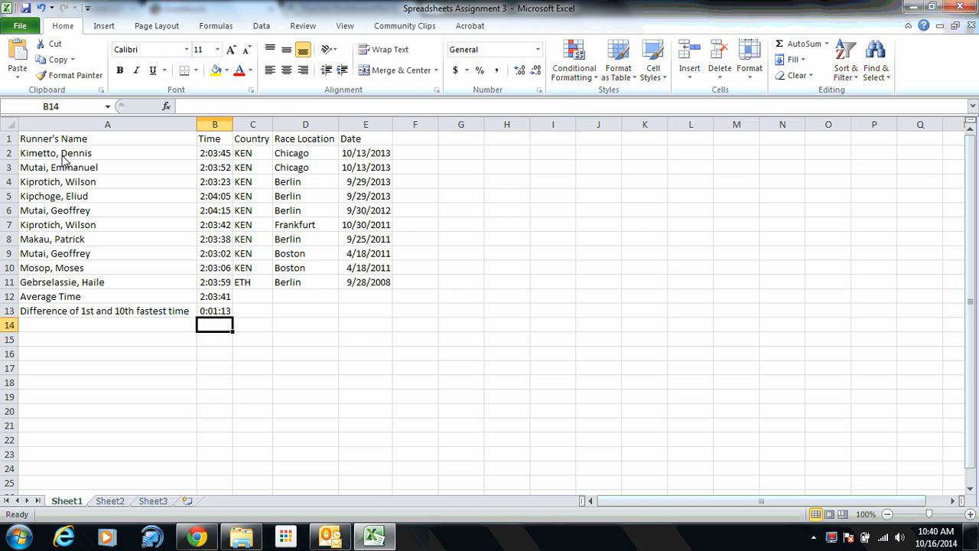
Apply all borders to the table range A1:E13.
drag(47, 140, 386, 317)
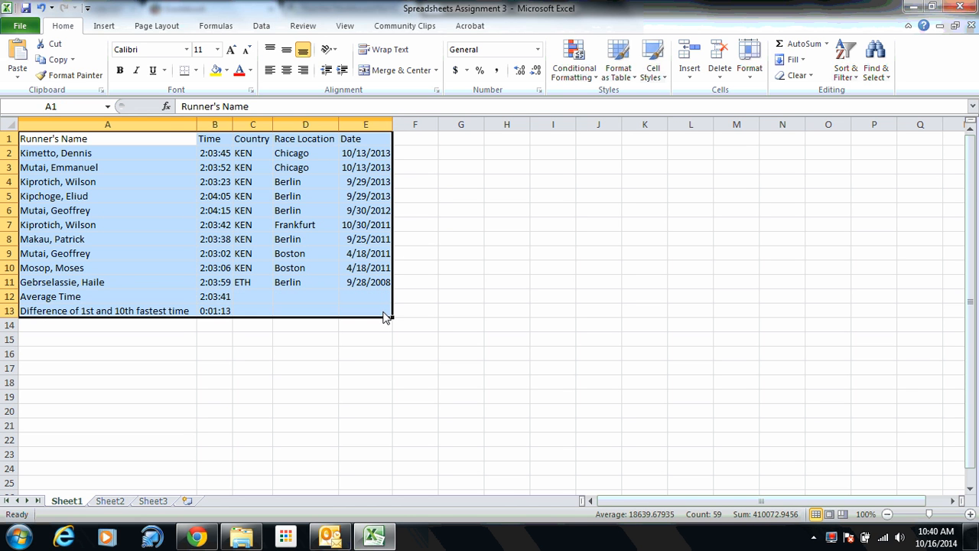
click(196, 71)
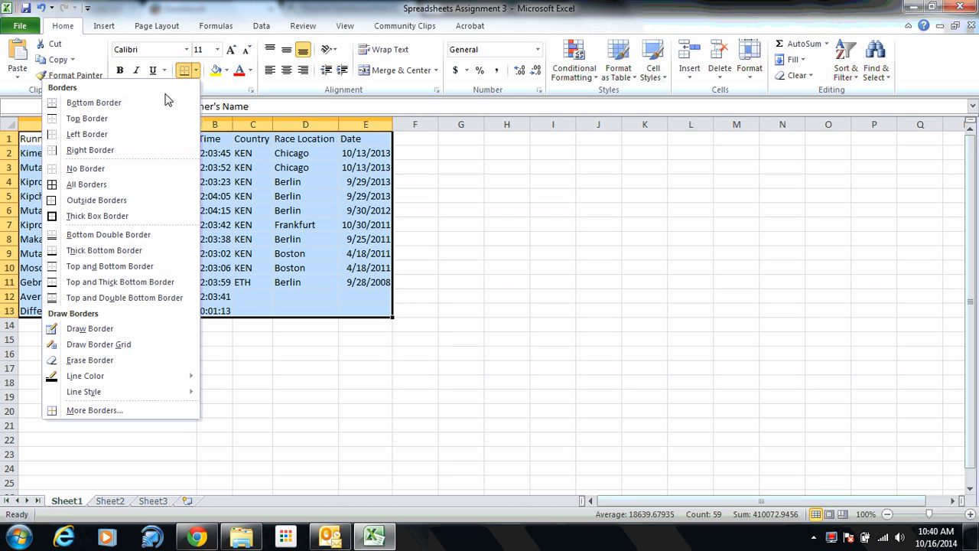
click(99, 185)
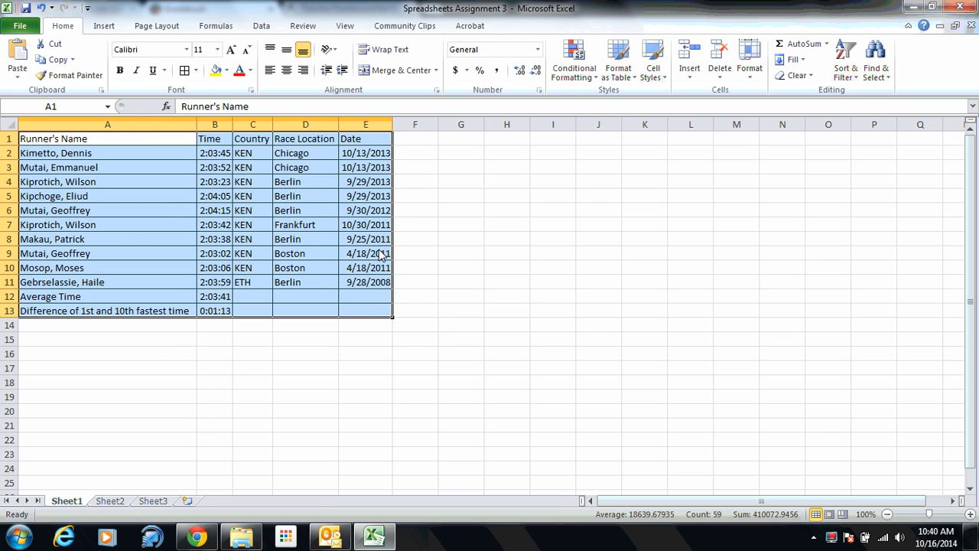
click(419, 267)
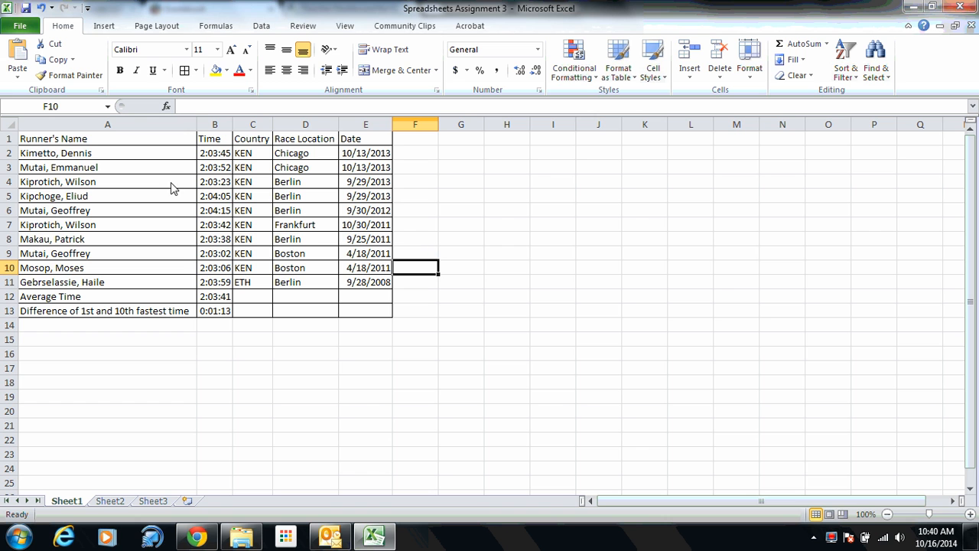
Bold the header cells A1:E1 and apply the Good cell style to them.
drag(77, 142, 356, 144)
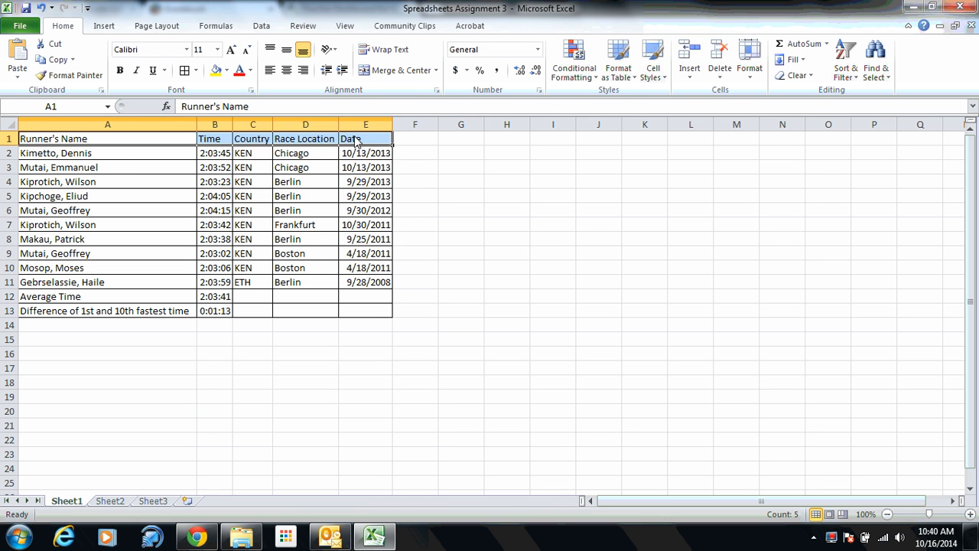
click(120, 70)
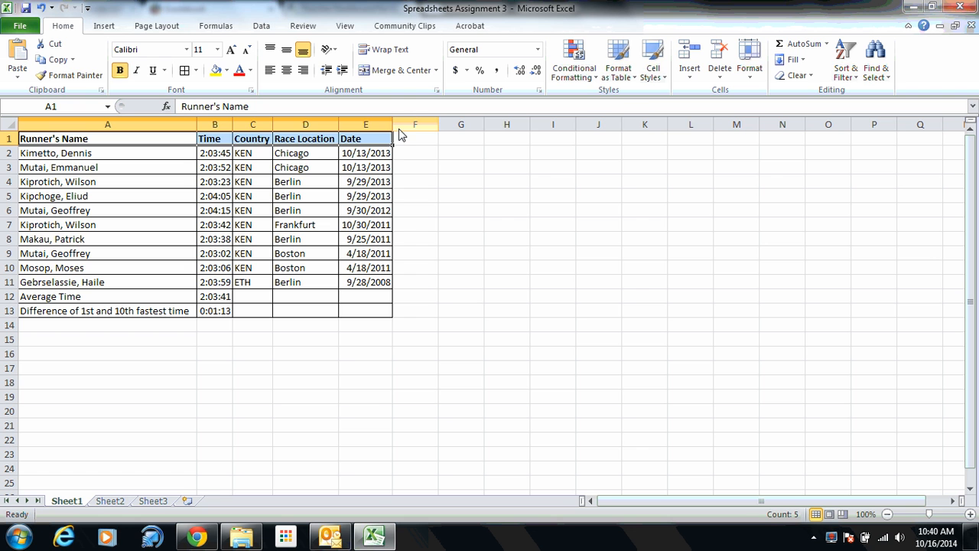
click(655, 73)
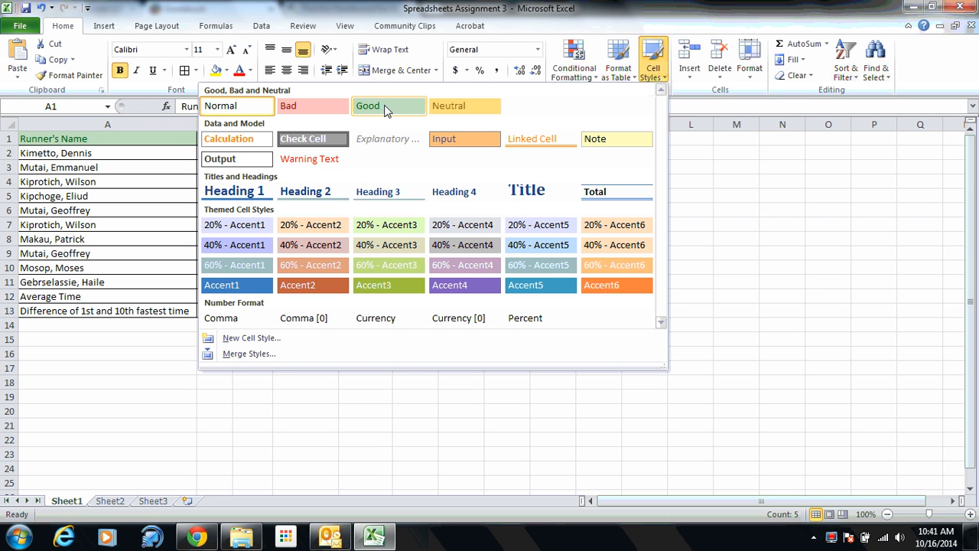
click(386, 110)
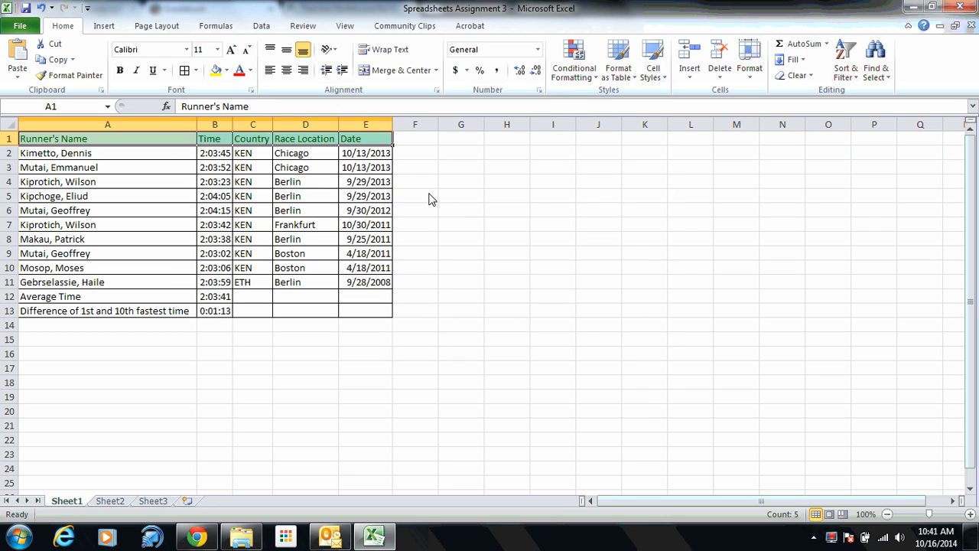
click(432, 211)
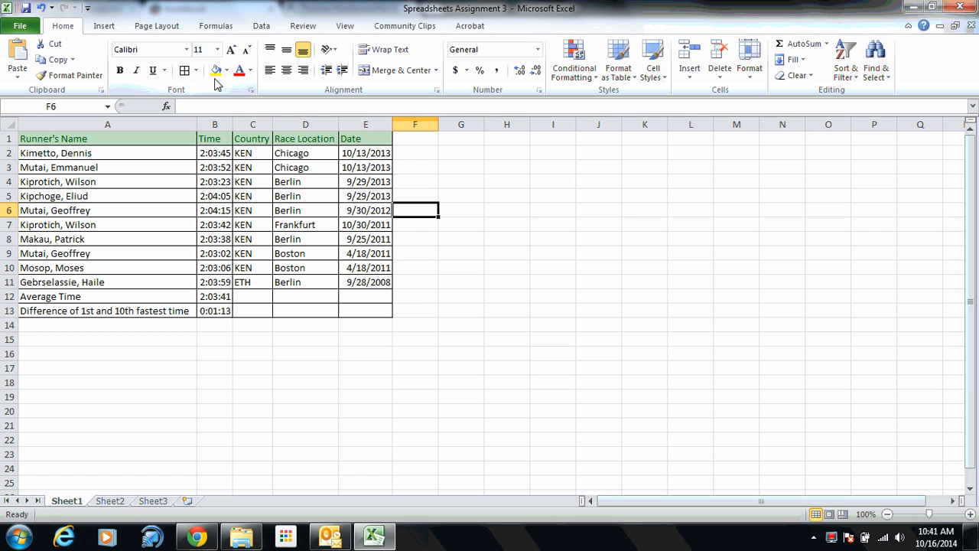
Change the fill of the header cells A1:E1 to a muted purple theme color.
click(127, 141)
drag(130, 143, 382, 148)
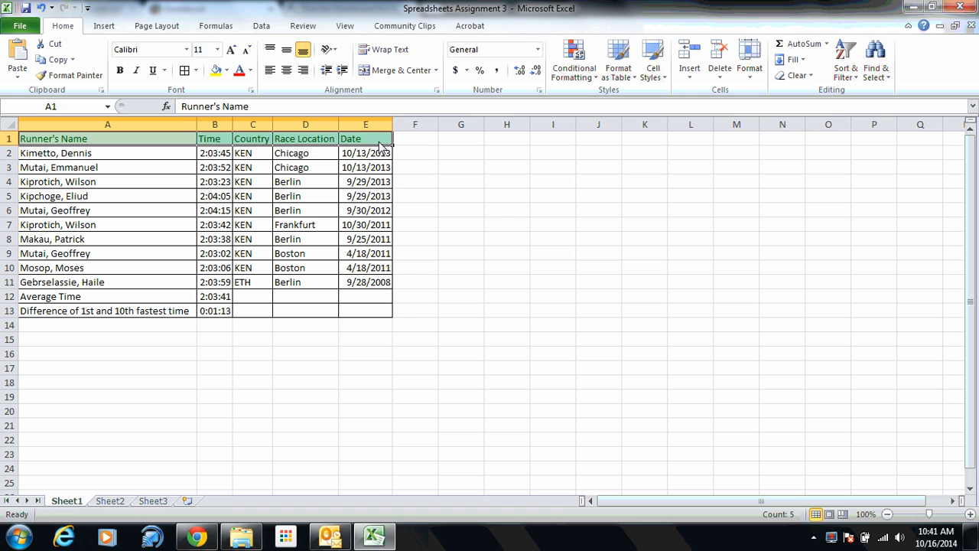
click(226, 72)
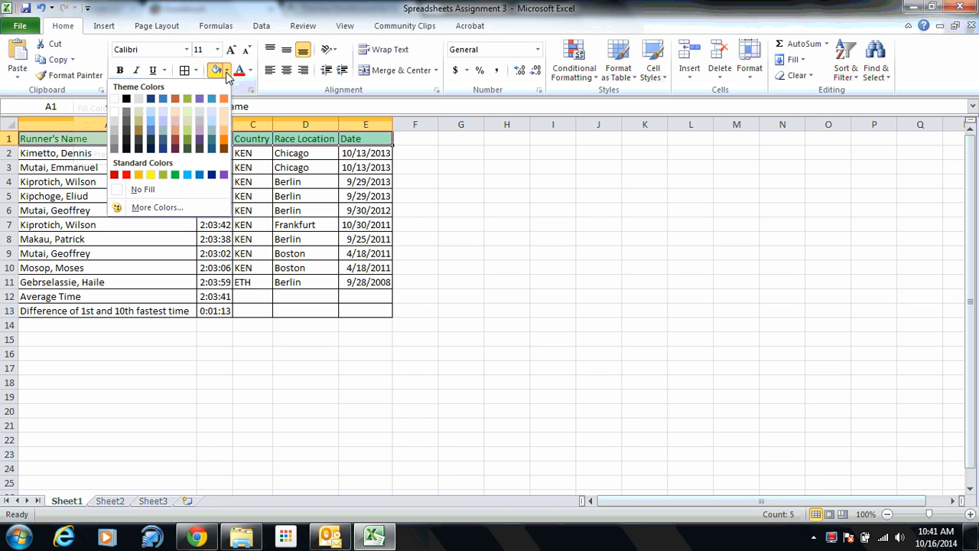
click(200, 135)
click(410, 173)
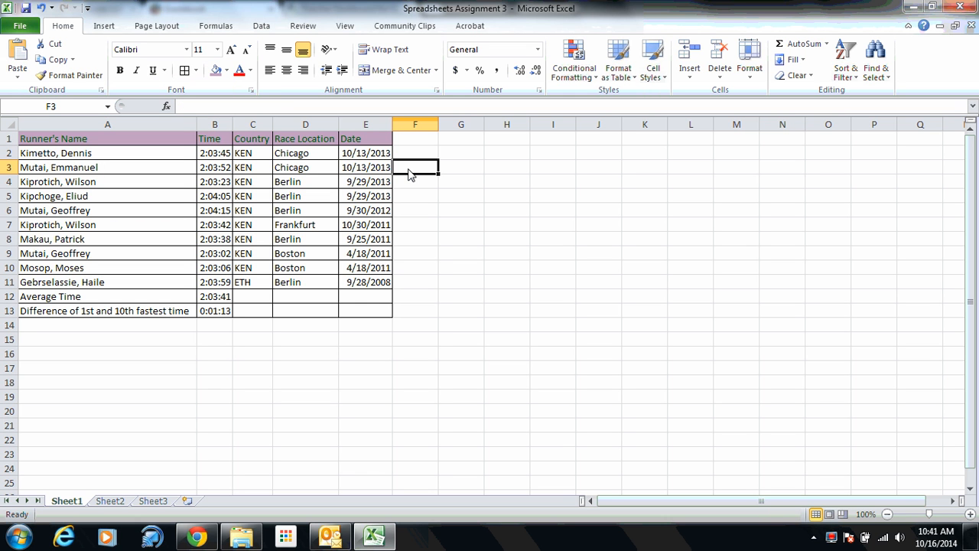